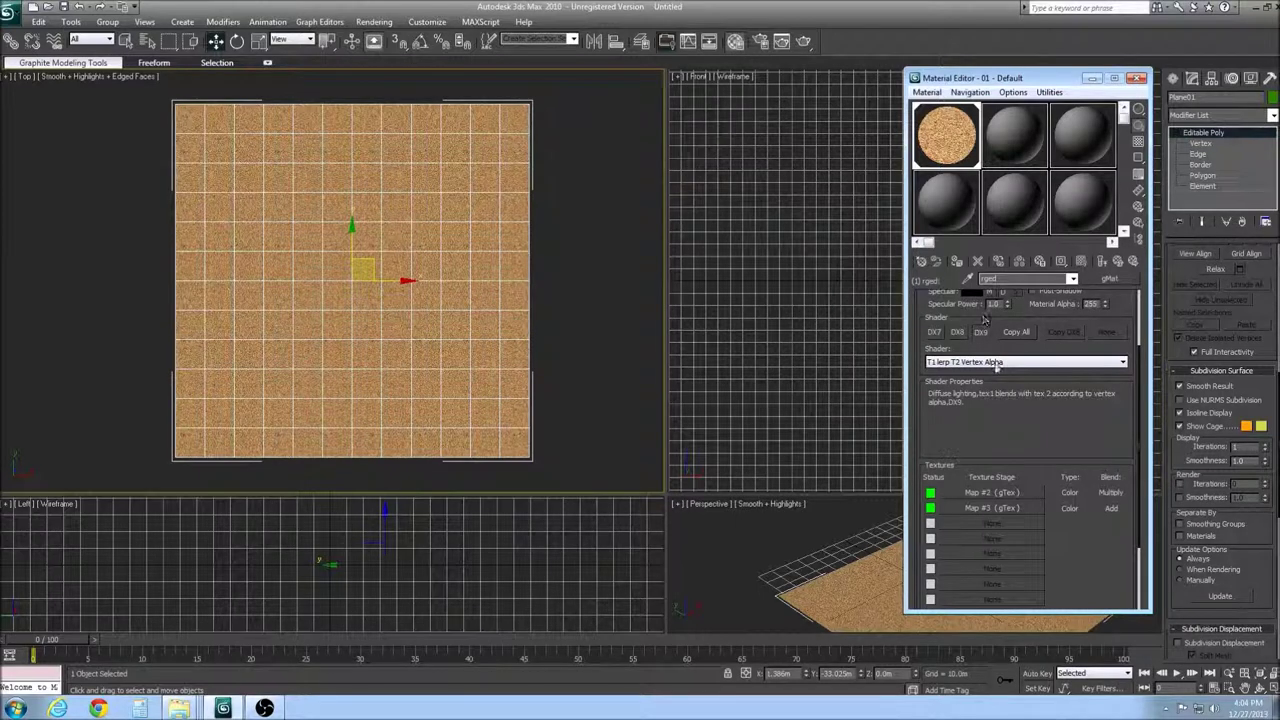
- Switch the plane's Editable Poly to Vertex sub-object level
click(1200, 143)
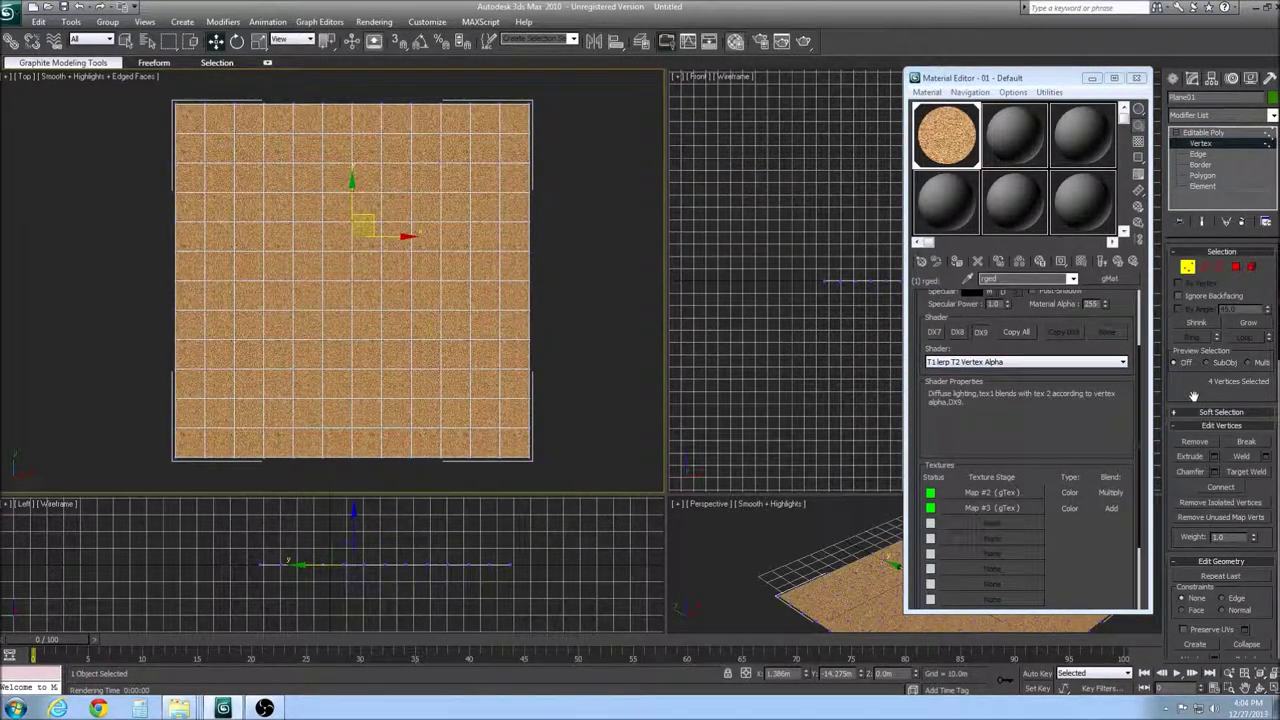
- Bring Vertex Properties into view and select the leftmost column of vertices on the plane
scroll(1193, 397, down, 4)
scroll(1265, 373, down, 5)
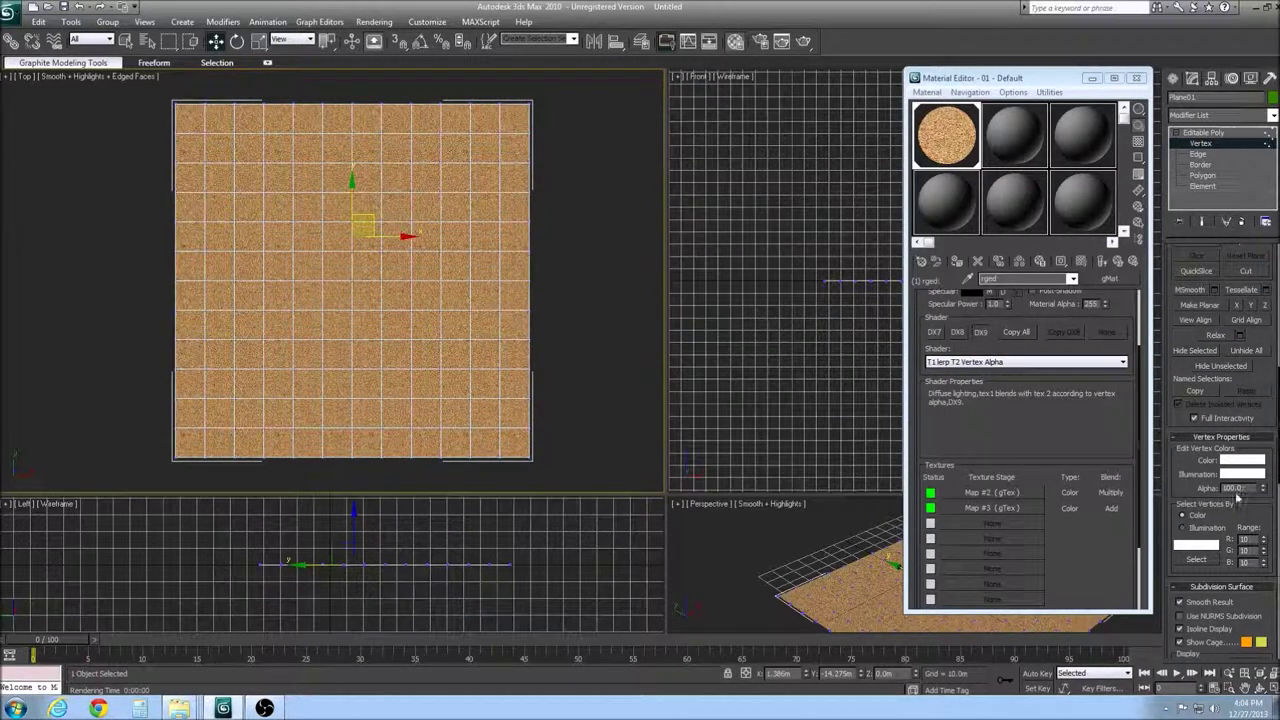
middle_drag(337, 329, 347, 325)
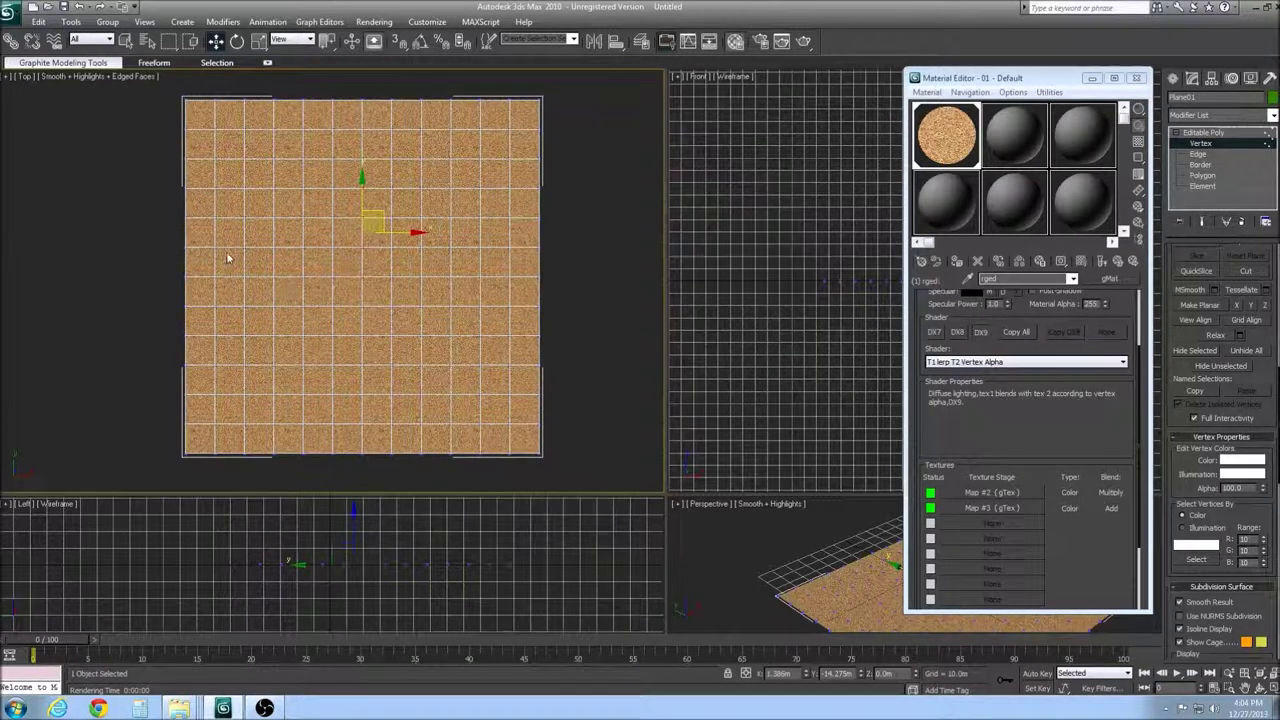
click(224, 318)
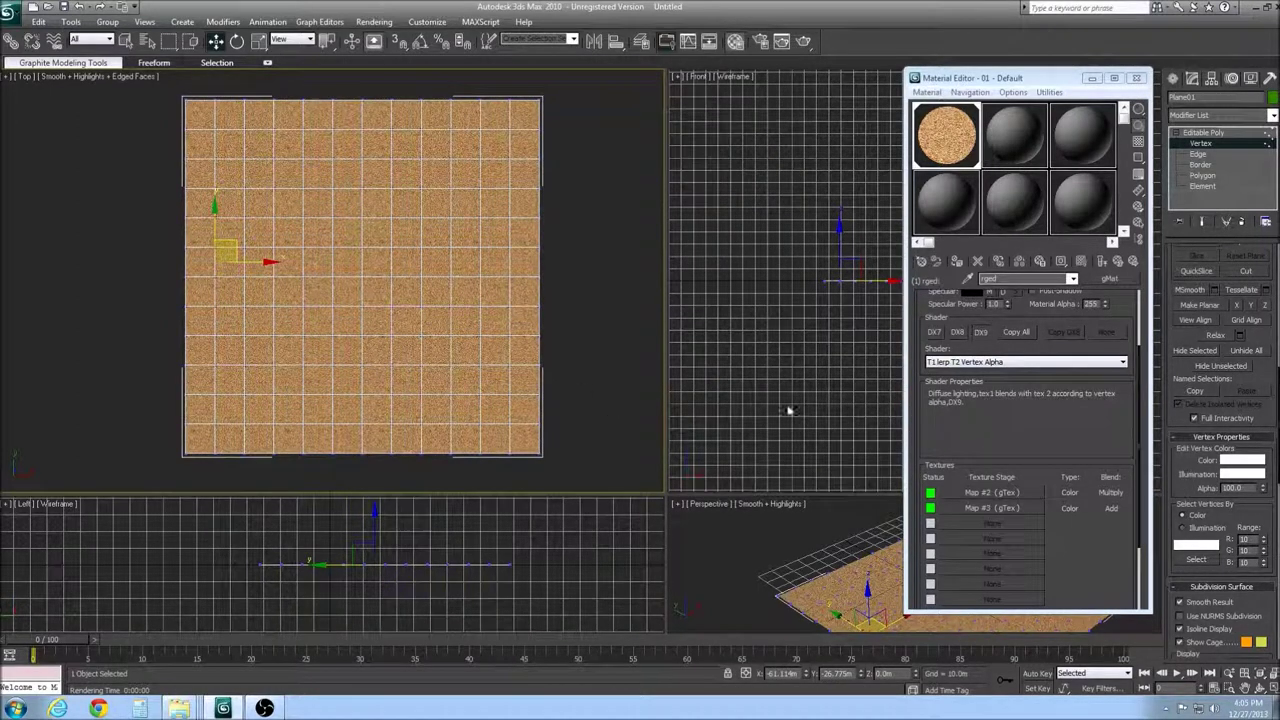
- Give the first vertex columns alpha values 0, 80 and 70
text(0)
key(ctrl+z)
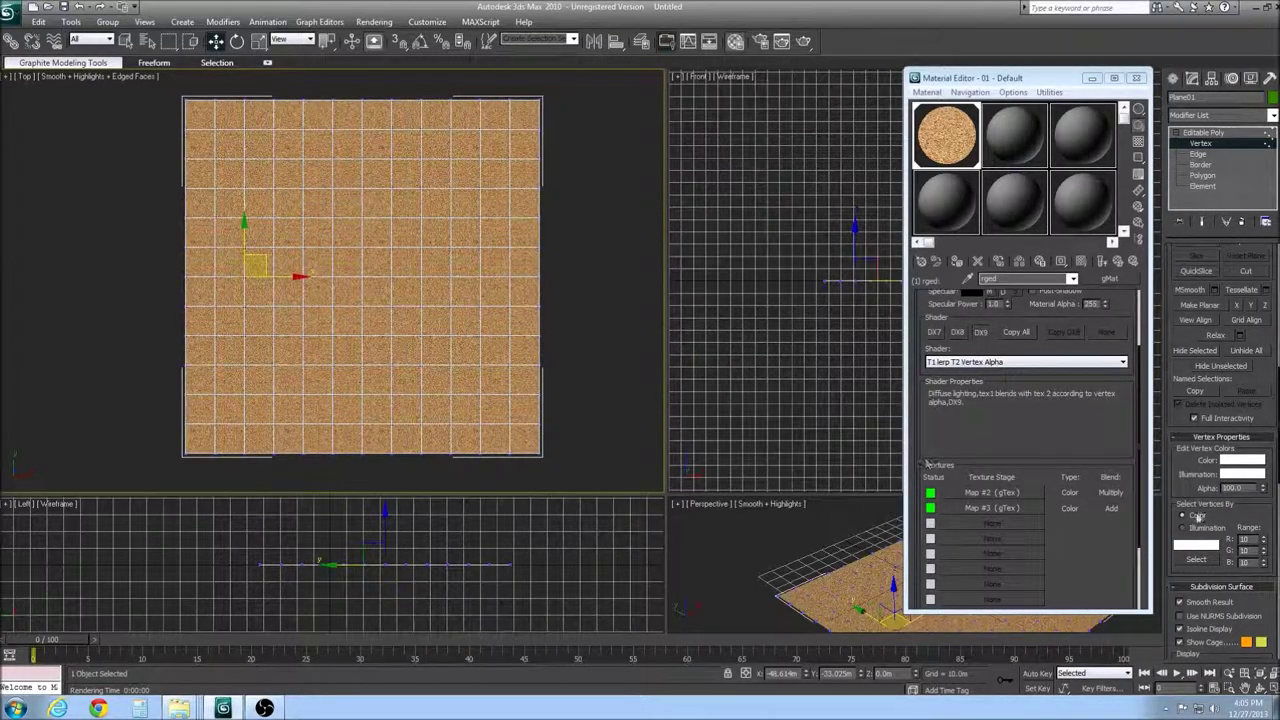
text(80)
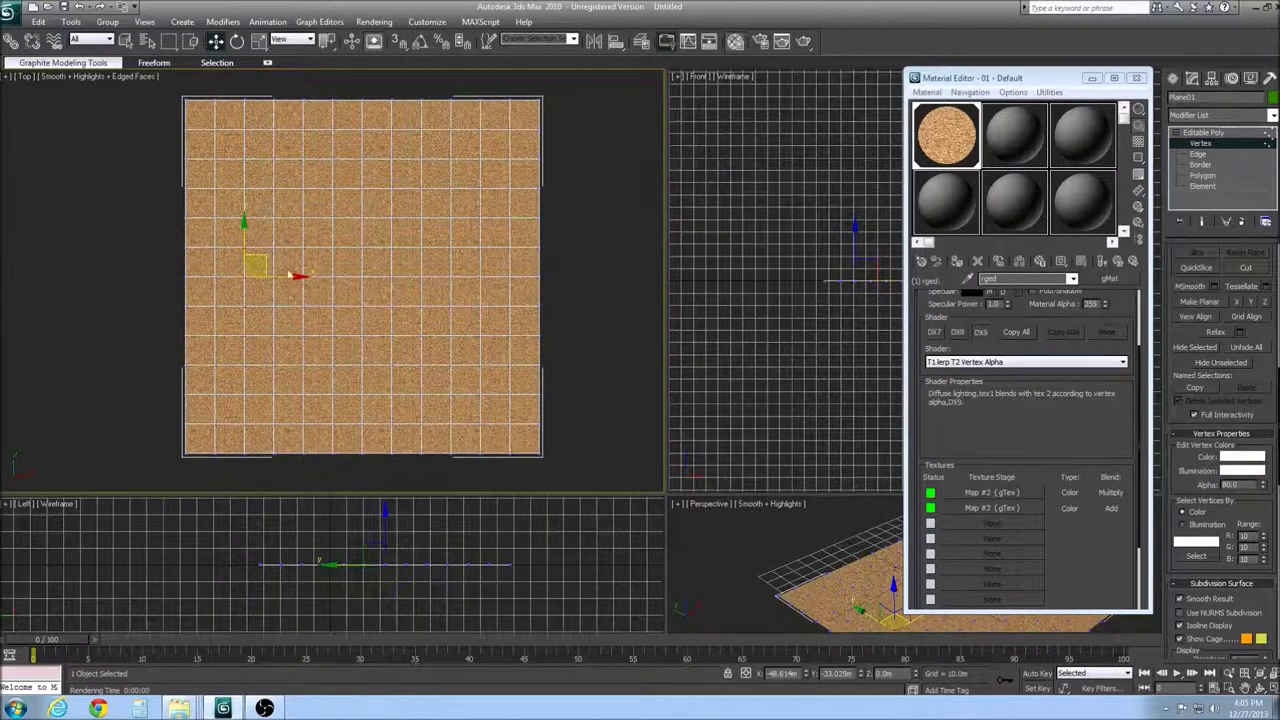
key(ctrl+z)
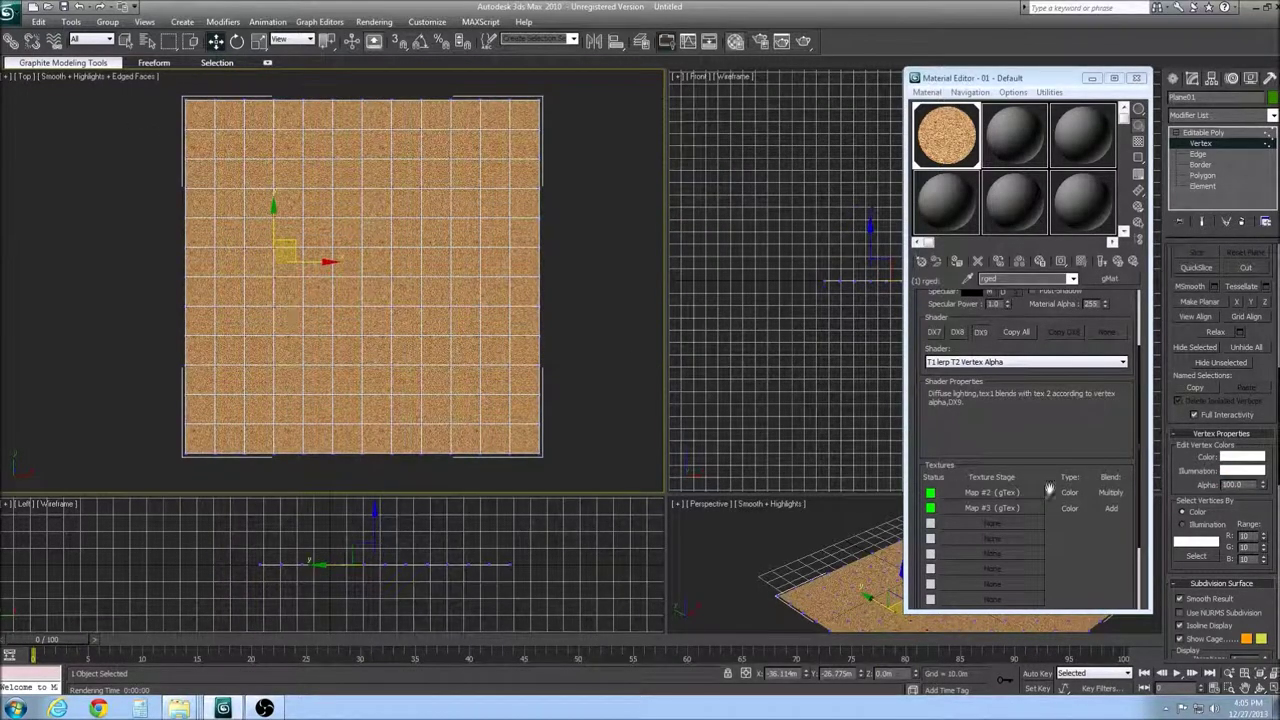
double_click(1234, 485)
text(70)
key(ctrl+z)
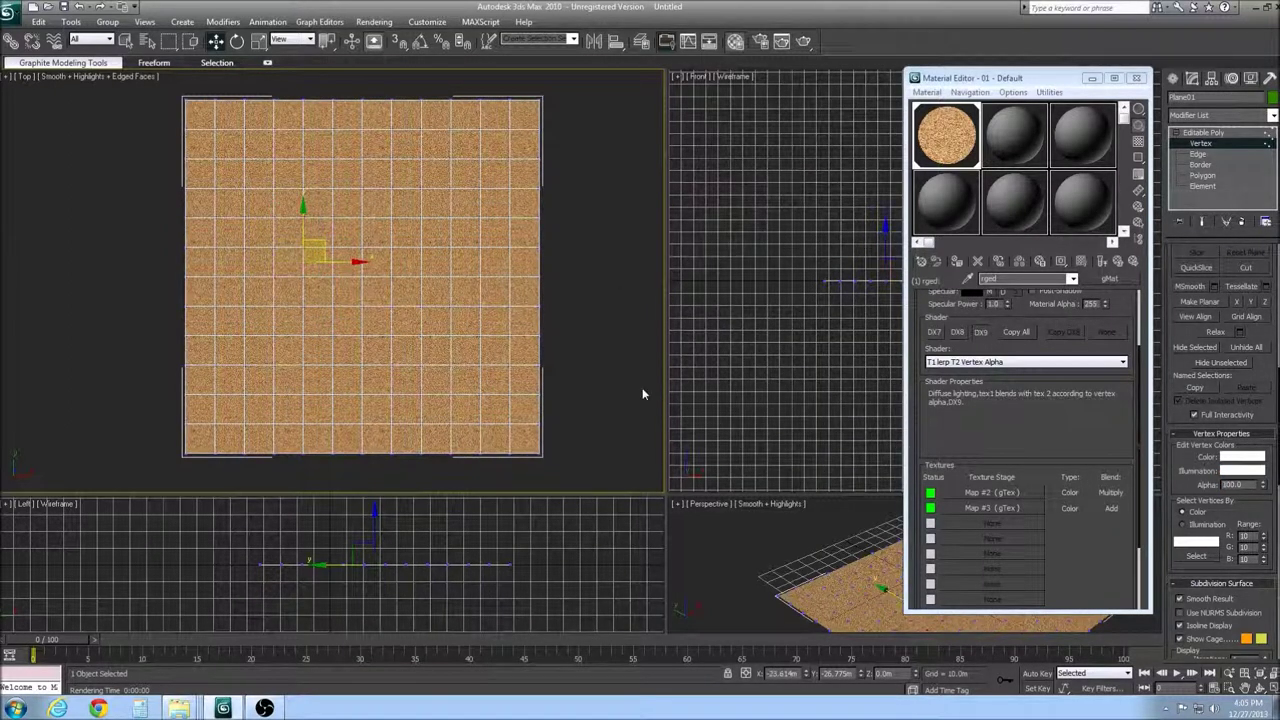
- Set the next vertex columns' alpha to 60 and then 50
double_click(1240, 485)
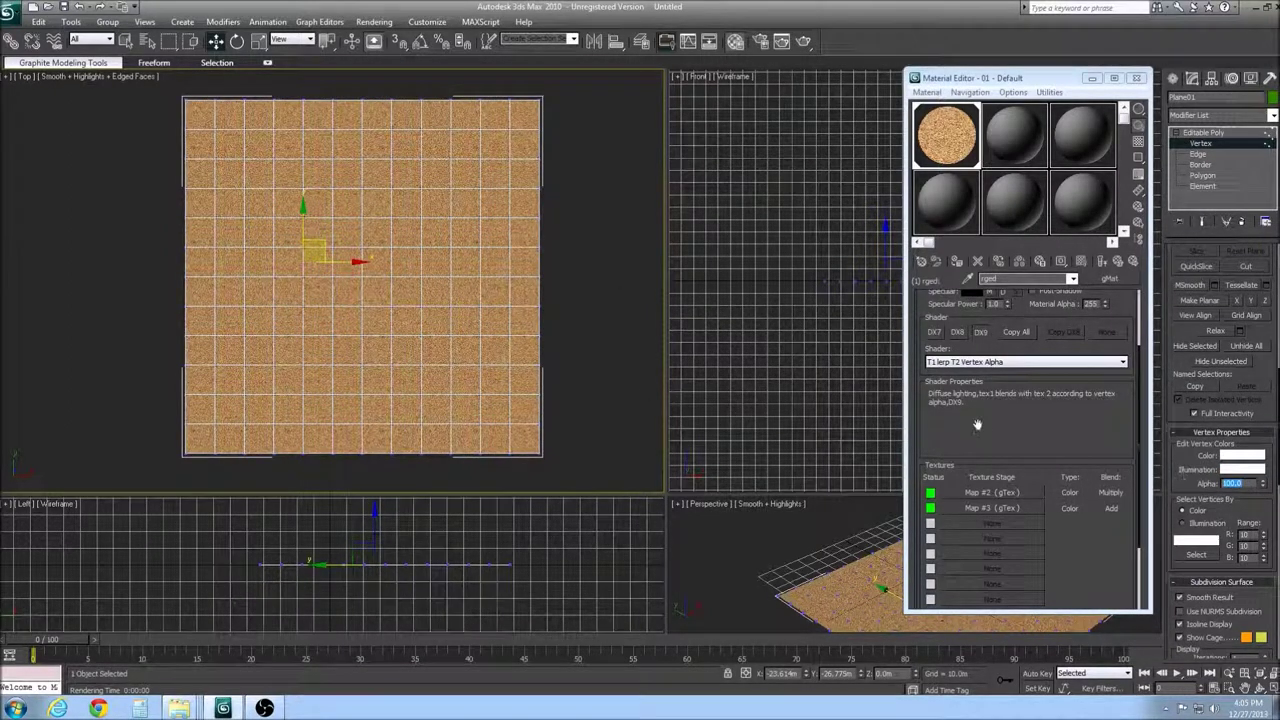
text(60)
key(Return)
click(275, 278)
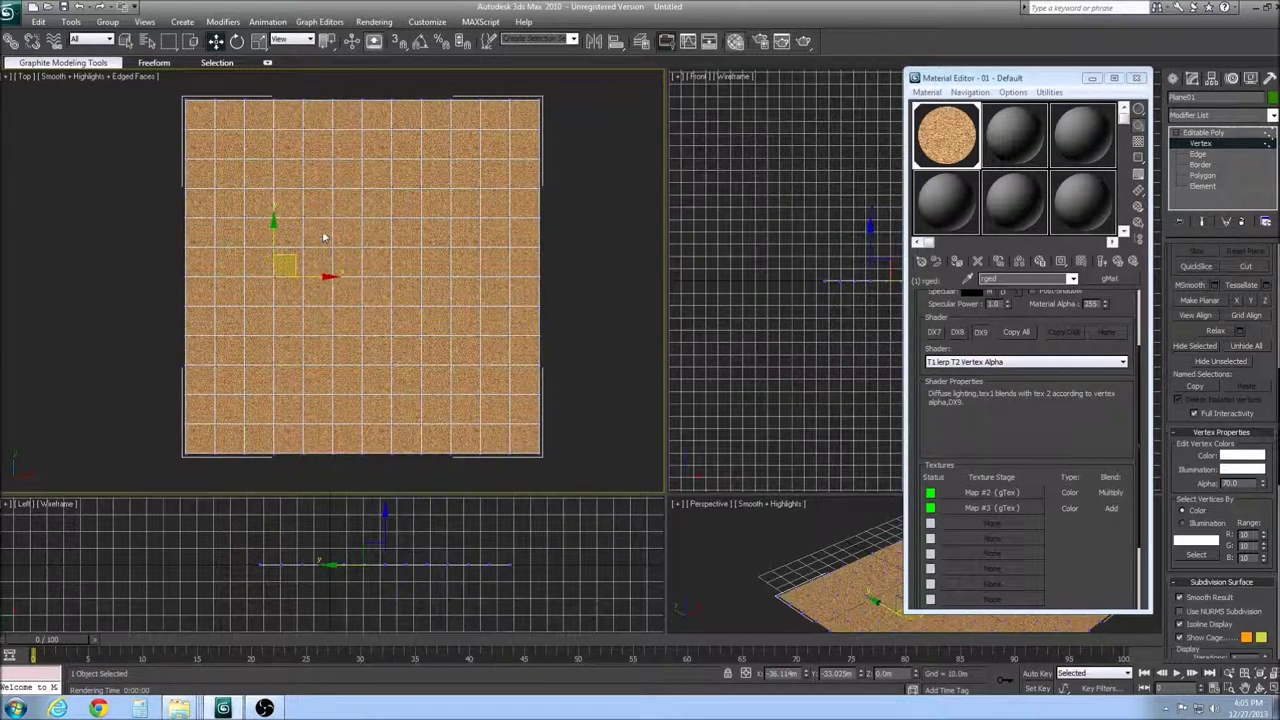
click(333, 262)
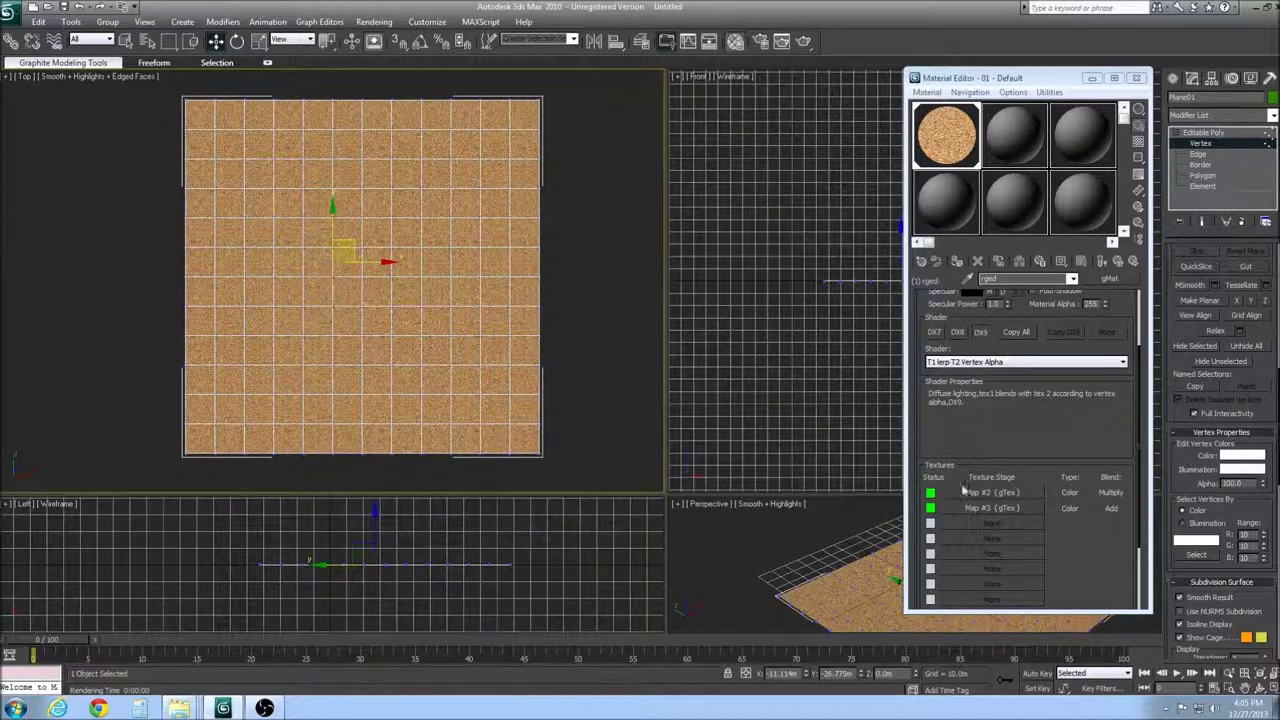
double_click(1234, 483)
text(50)
- Show the top view as wireframe and set the next vertex column's alpha to 40
click(95, 76)
click(125, 122)
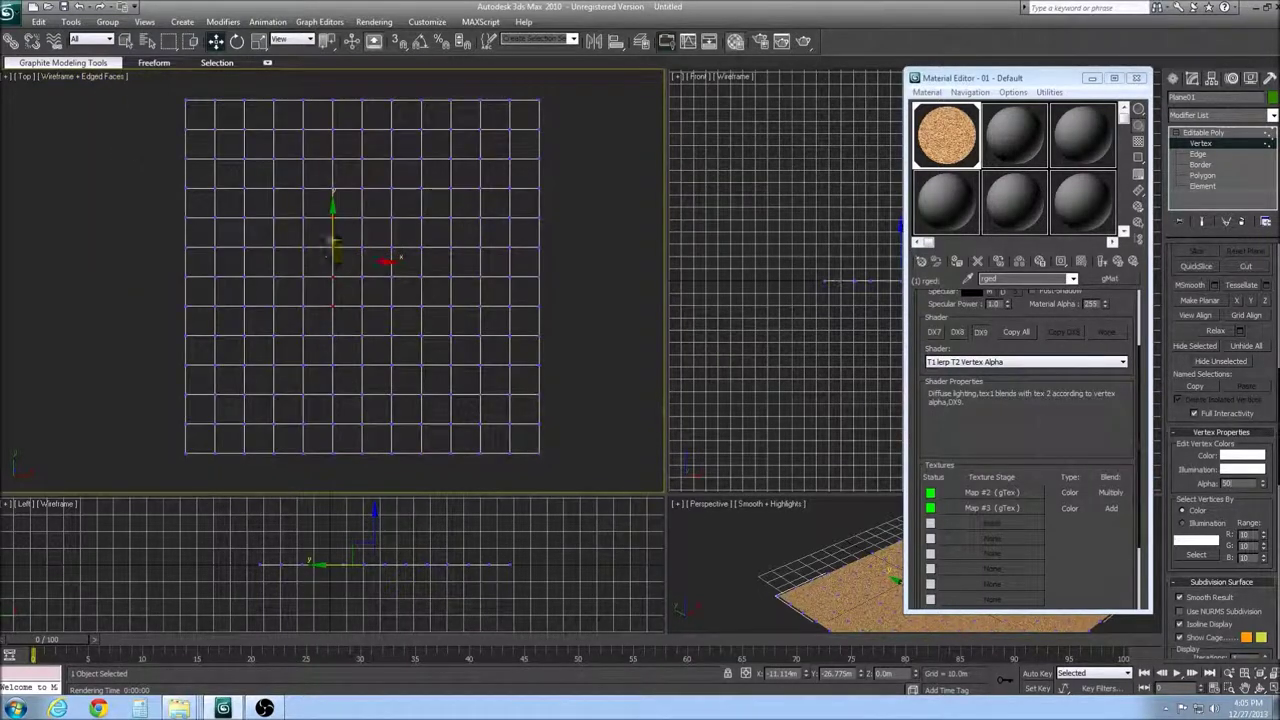
drag(350, 212, 384, 330)
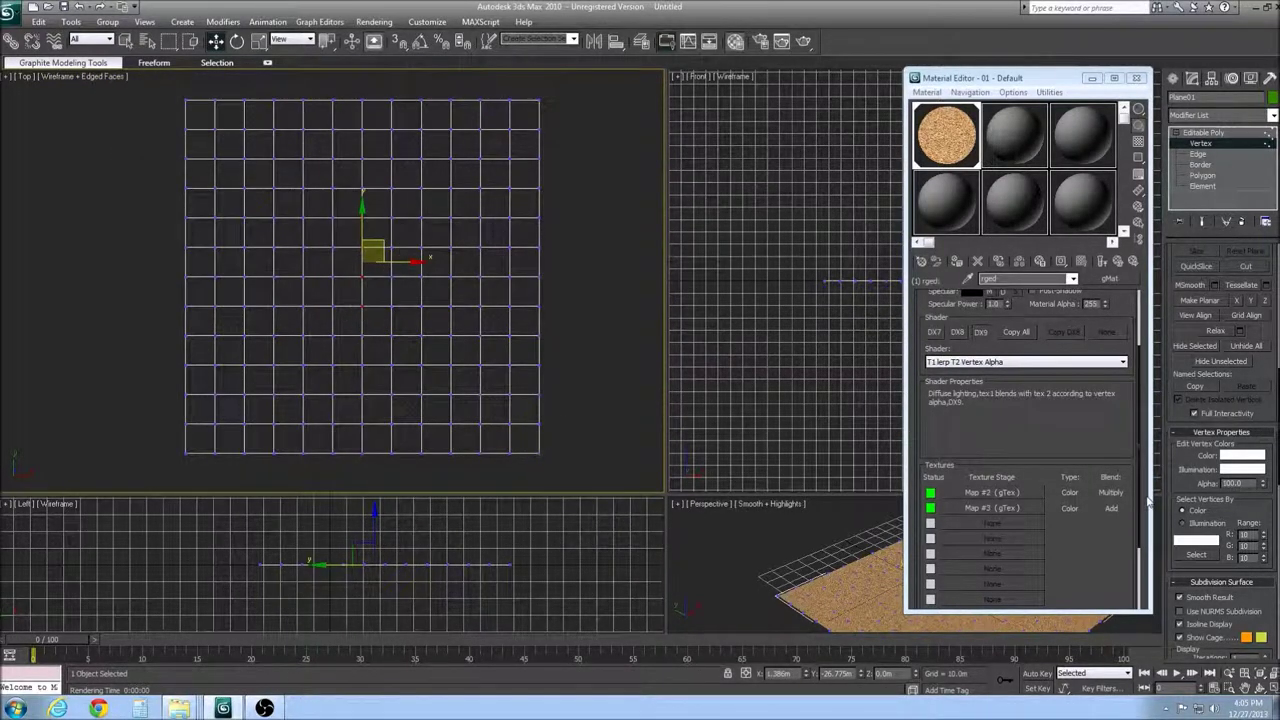
double_click(1235, 483)
text(40)
- Lower the alpha across the following columns to the right, ending at 10
drag(381, 207, 422, 322)
double_click(1240, 483)
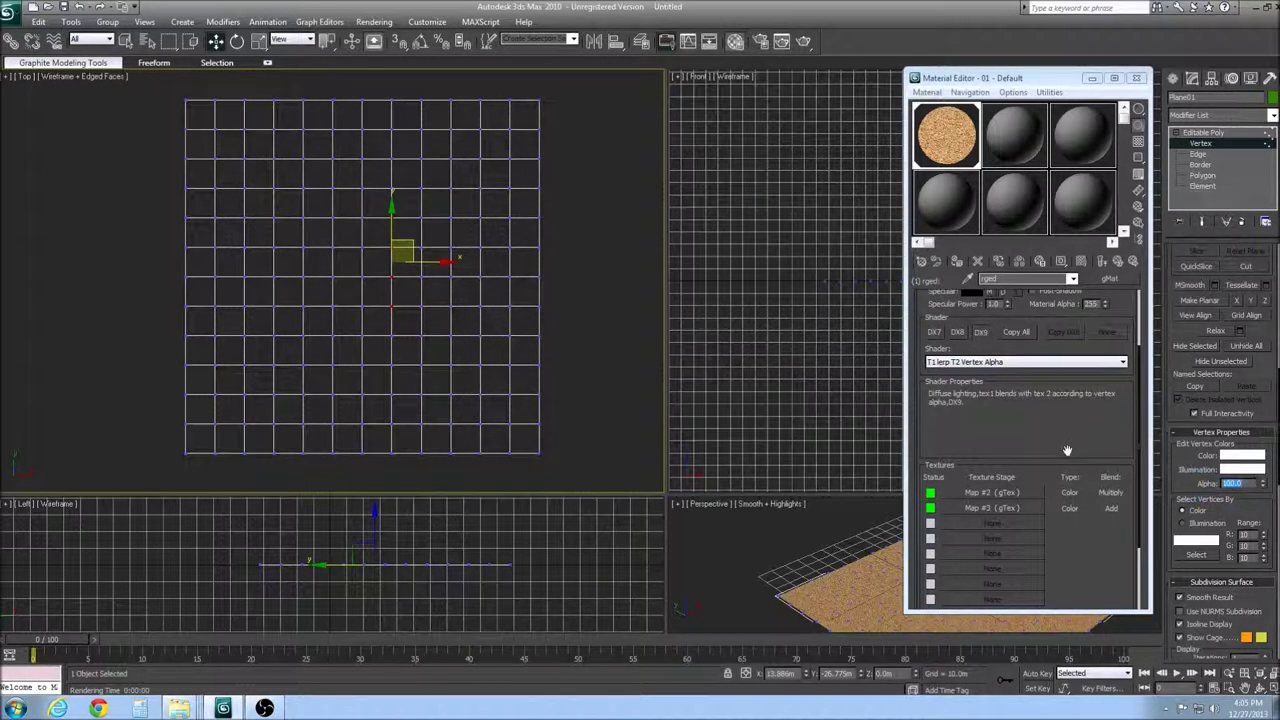
drag(417, 201, 445, 344)
double_click(1240, 483)
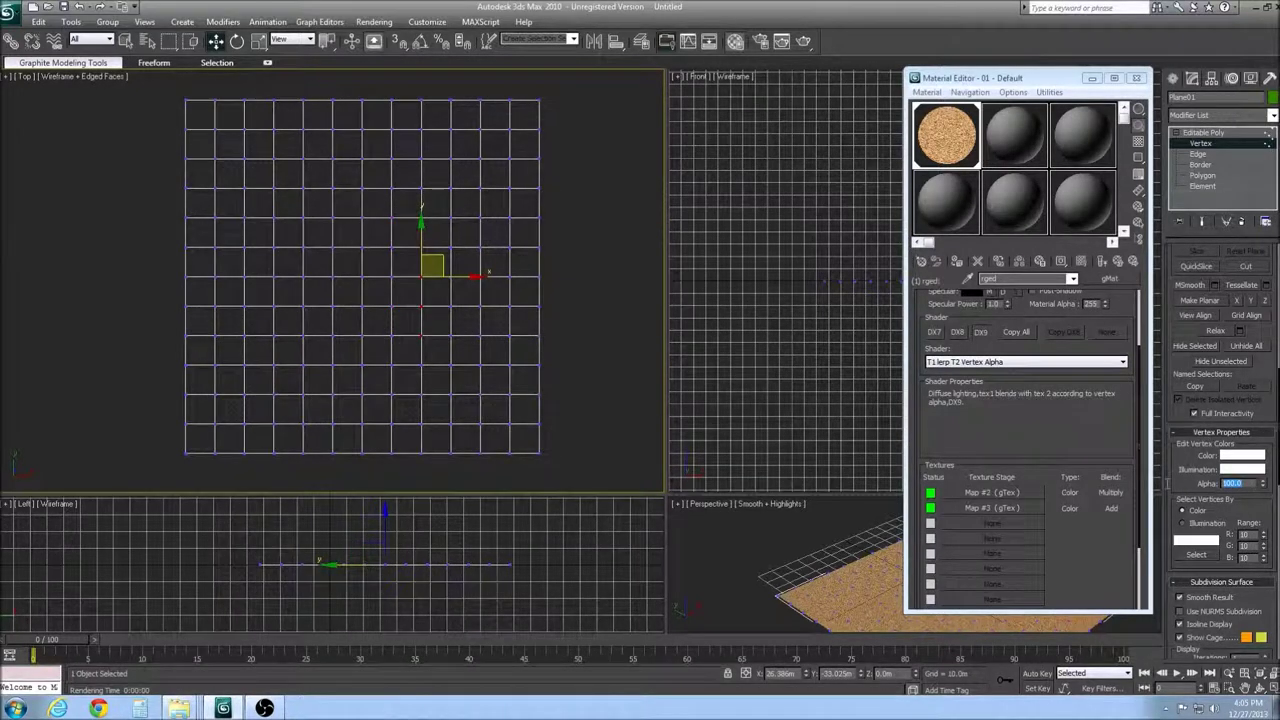
drag(431, 204, 469, 356)
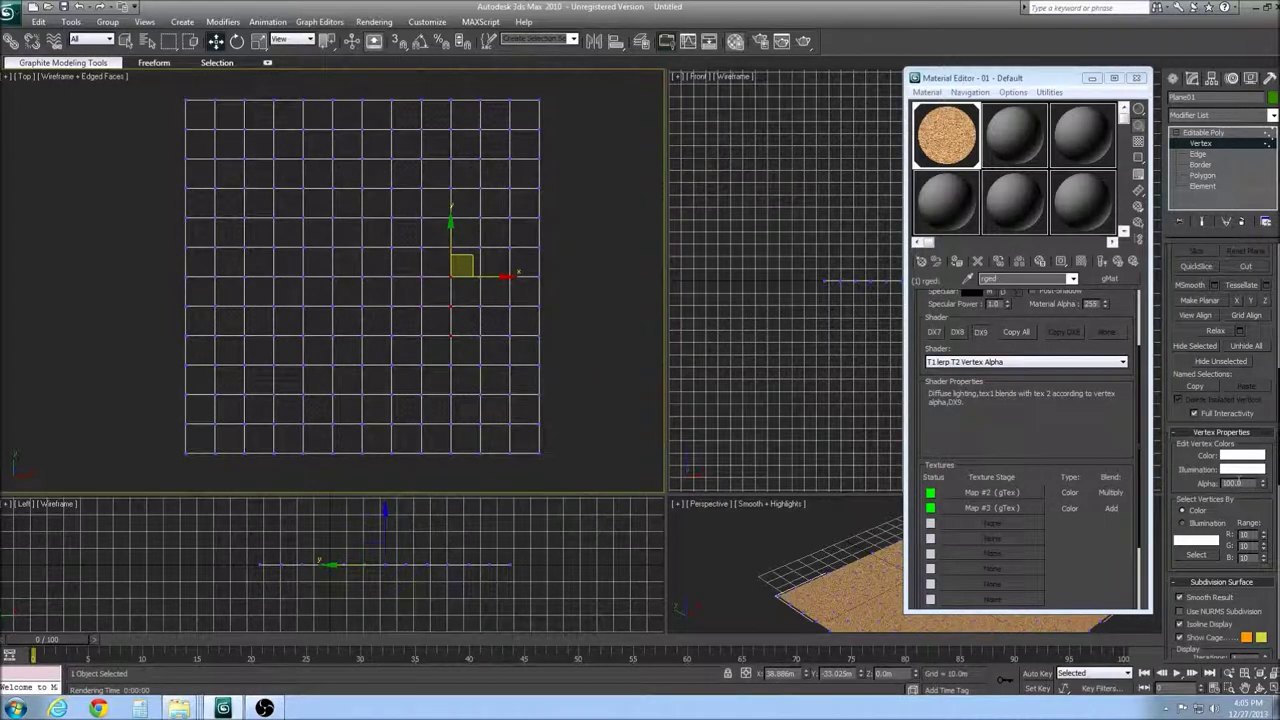
double_click(1233, 483)
text(10)
key(Return)
- Give the rightmost vertex group alpha 0 and return the top view to smooth textured shading
drag(478, 206, 487, 345)
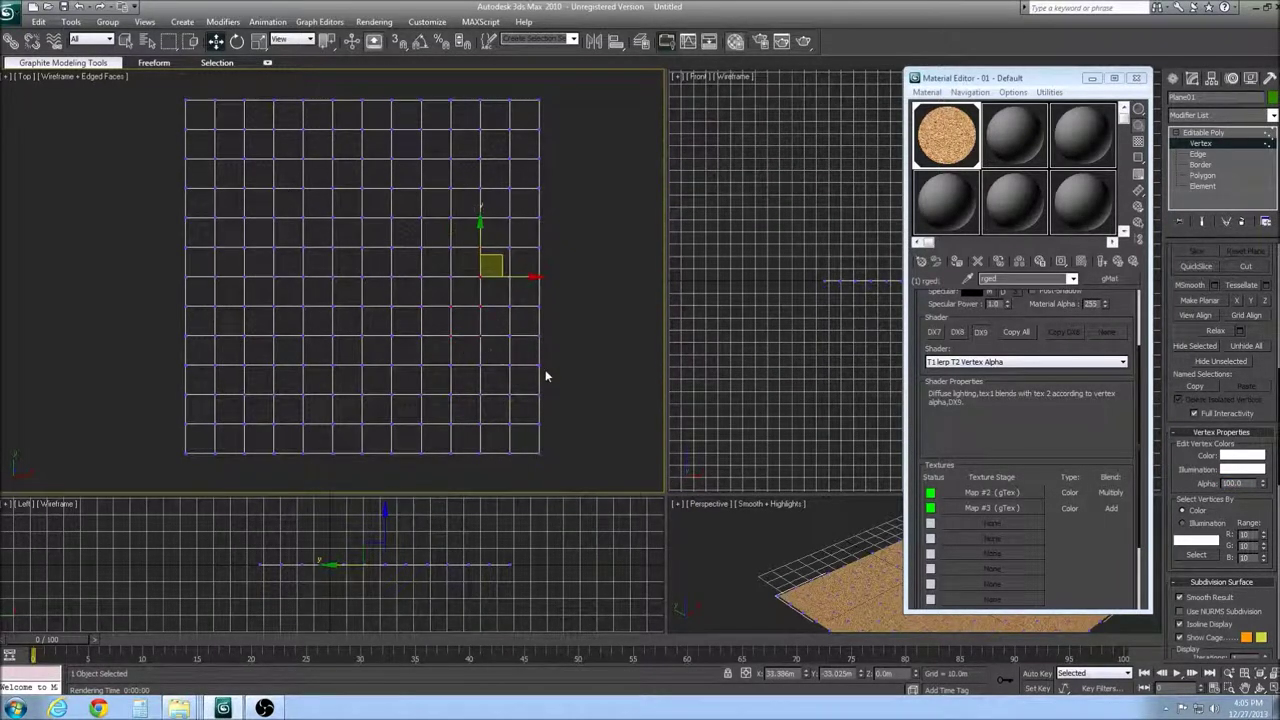
double_click(1233, 484)
text(0)
key(Return)
click(112, 76)
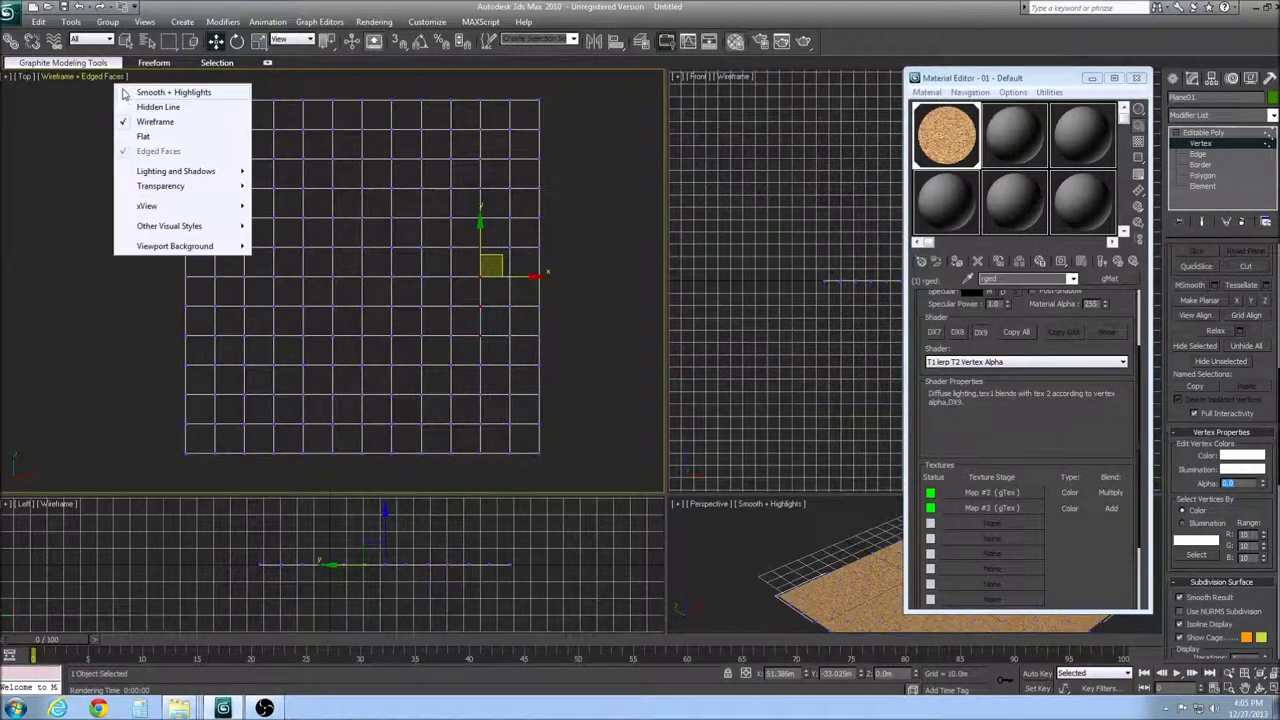
click(150, 94)
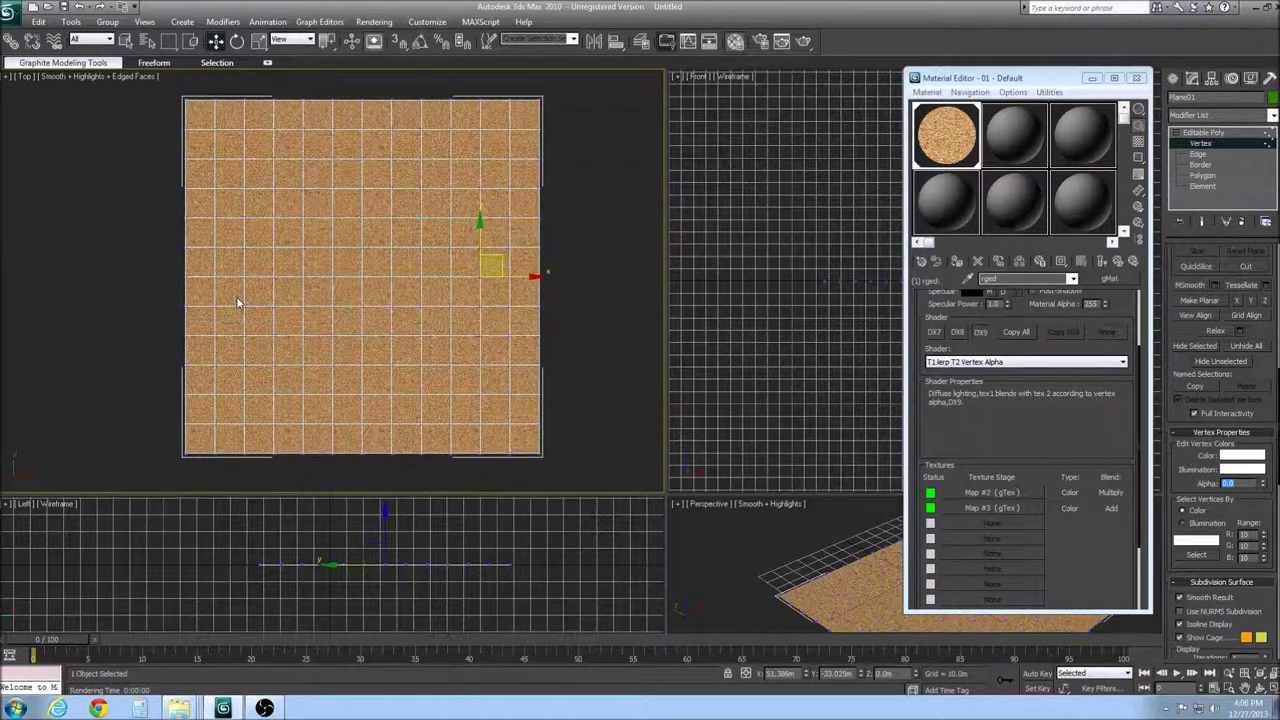
- Set the plane's Vertex Channel Display to Vertex Alpha in Object Properties, then switch to rFactor
right_click(347, 291)
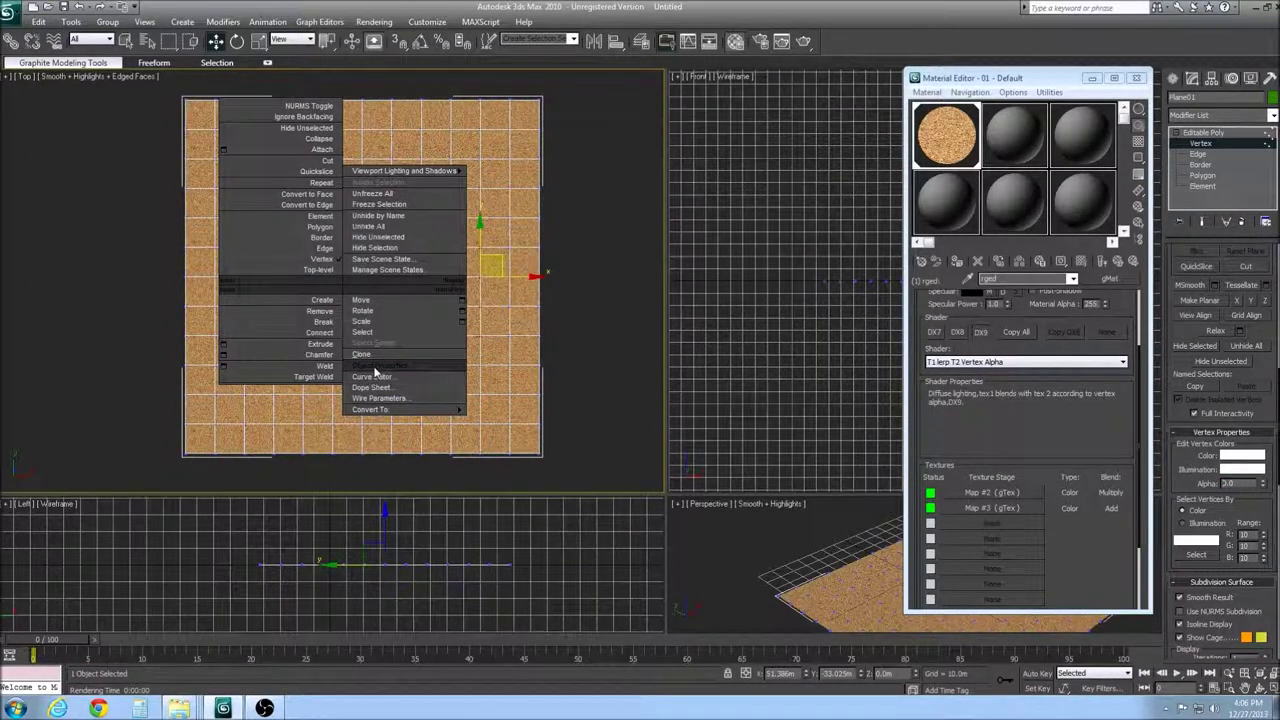
click(369, 376)
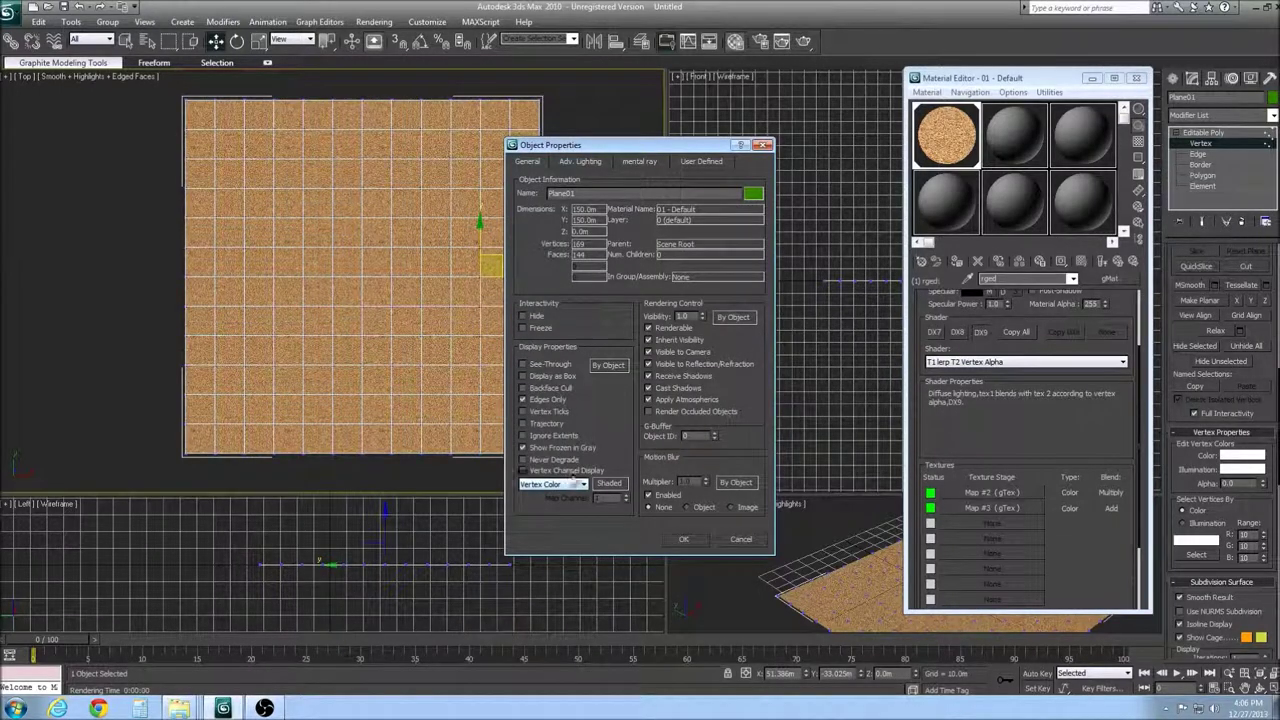
click(583, 484)
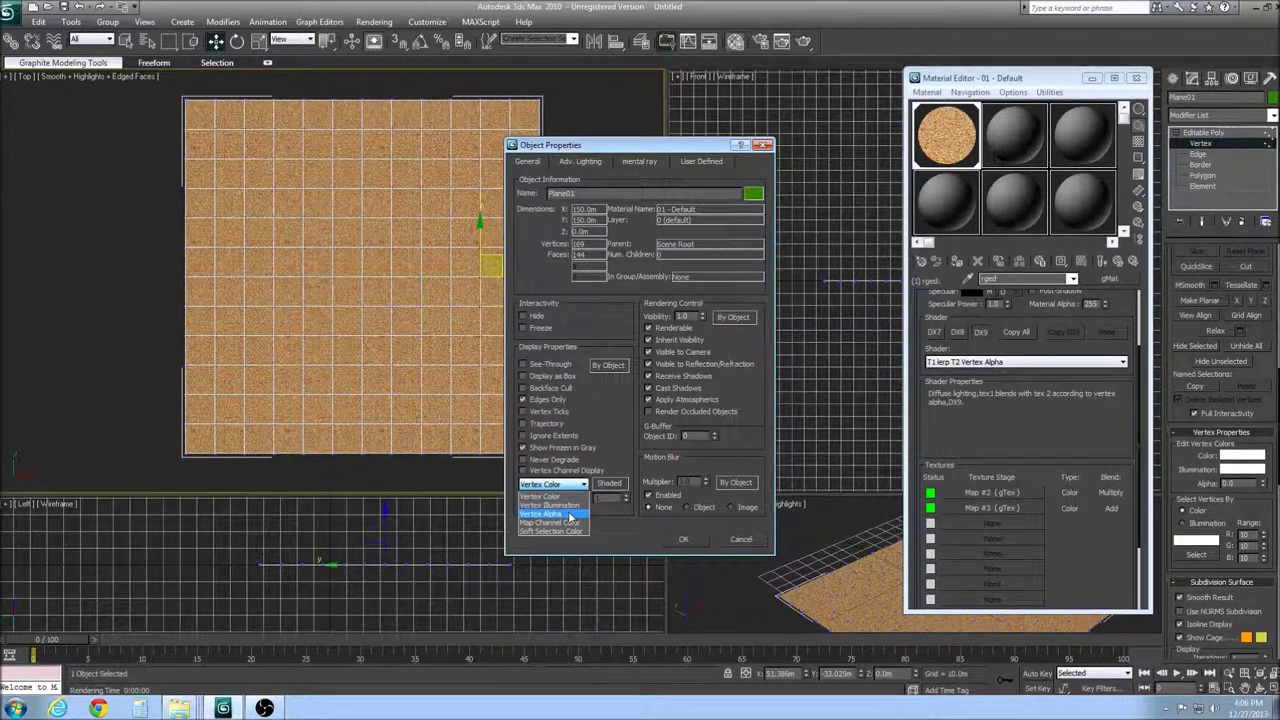
click(569, 515)
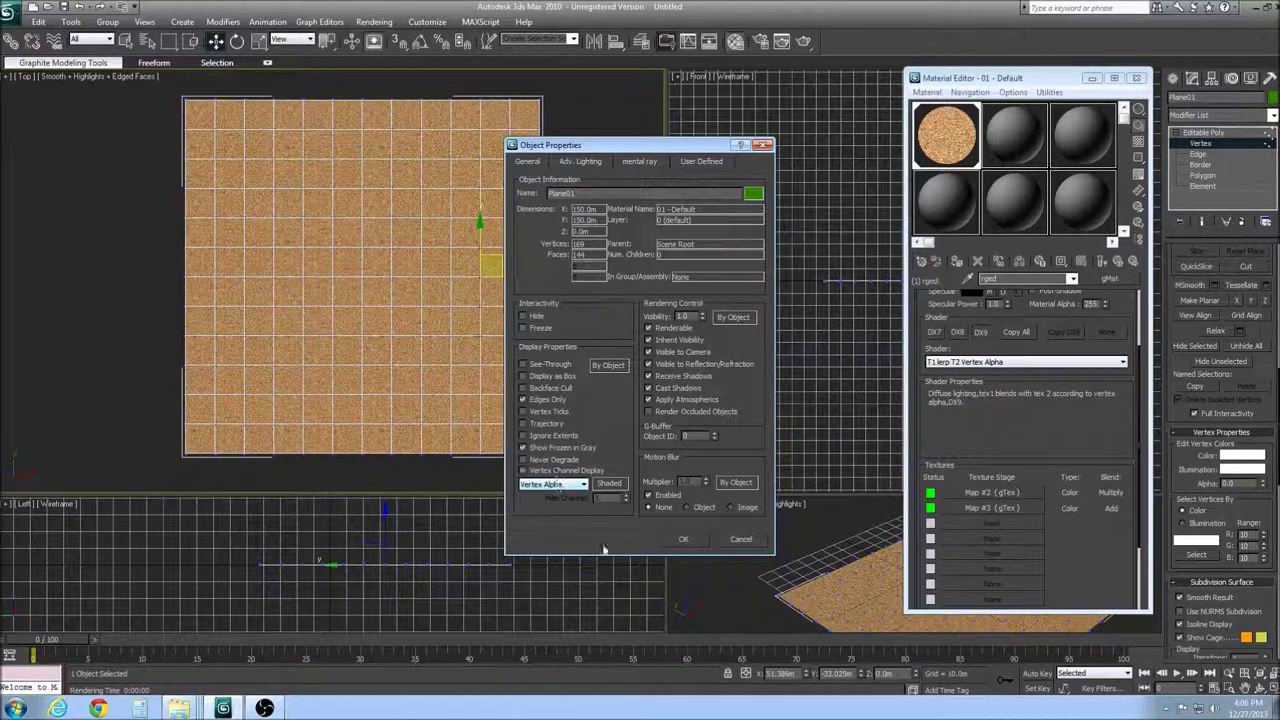
click(683, 540)
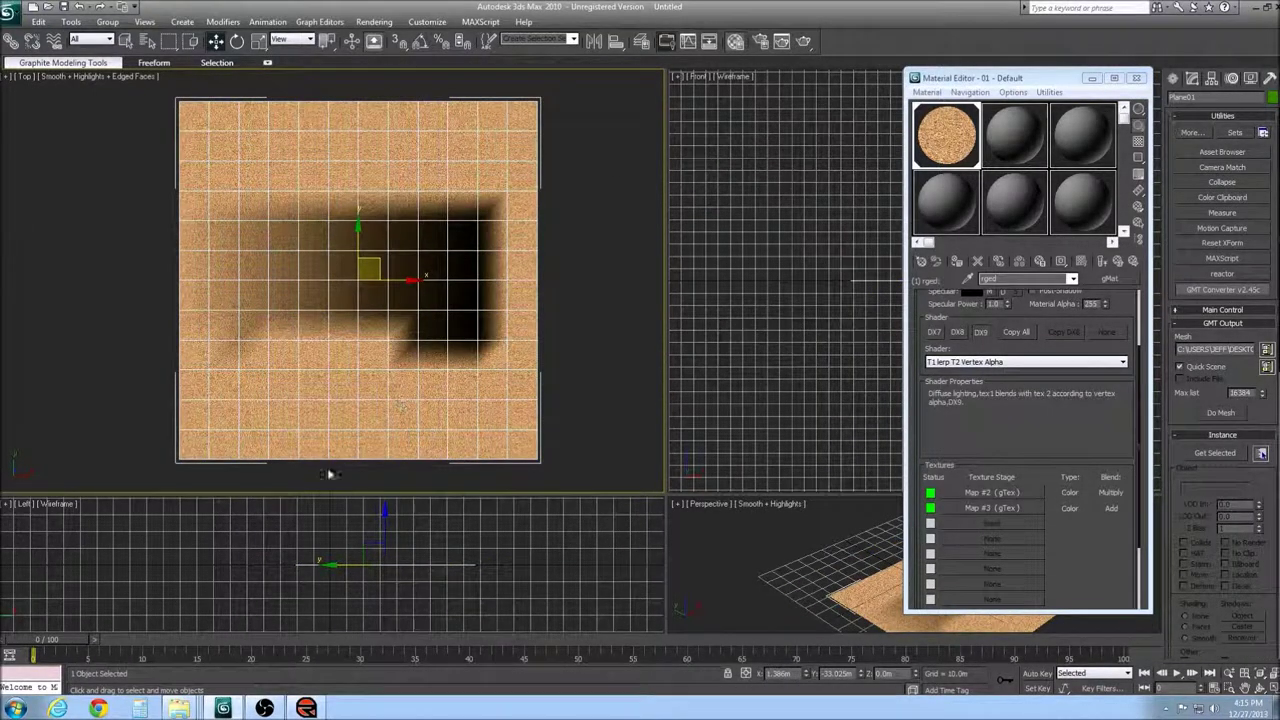
click(308, 709)
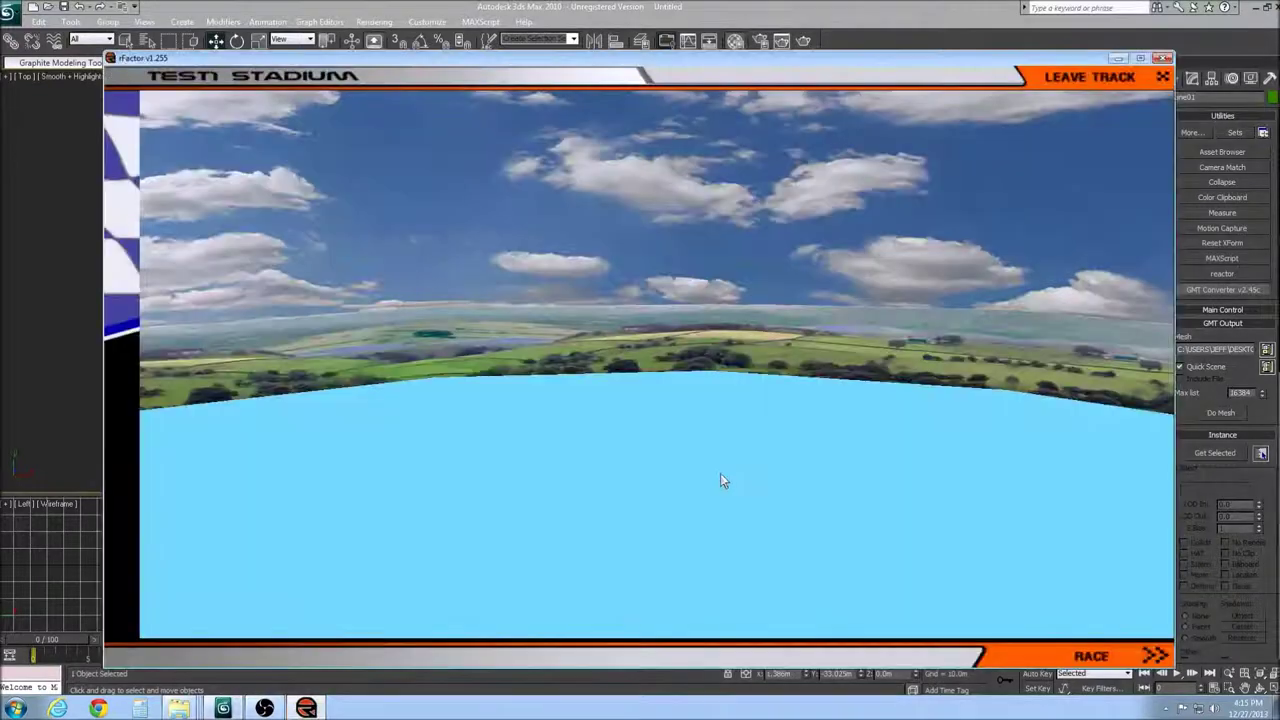
- Tilt the rFactor view down to the blended ground, back up to the horizon, then close the preview
drag(748, 431, 454, 554)
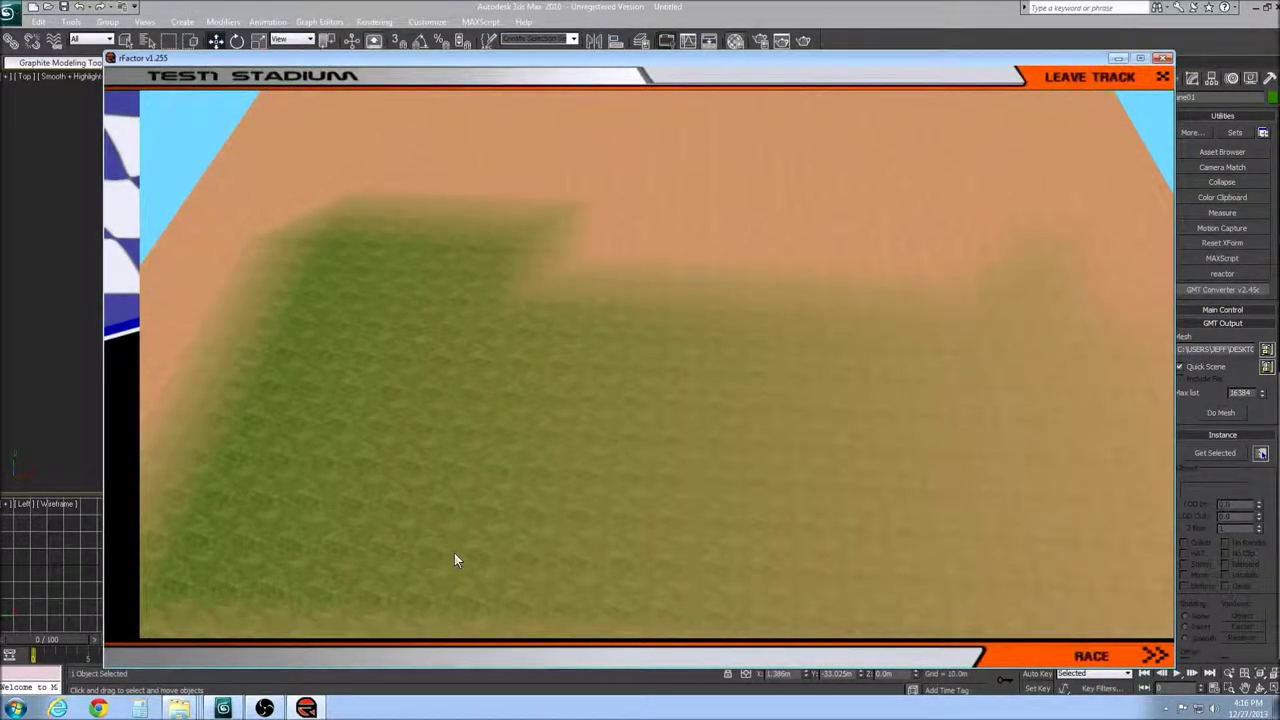
drag(454, 560, 489, 388)
key(alt+F4)
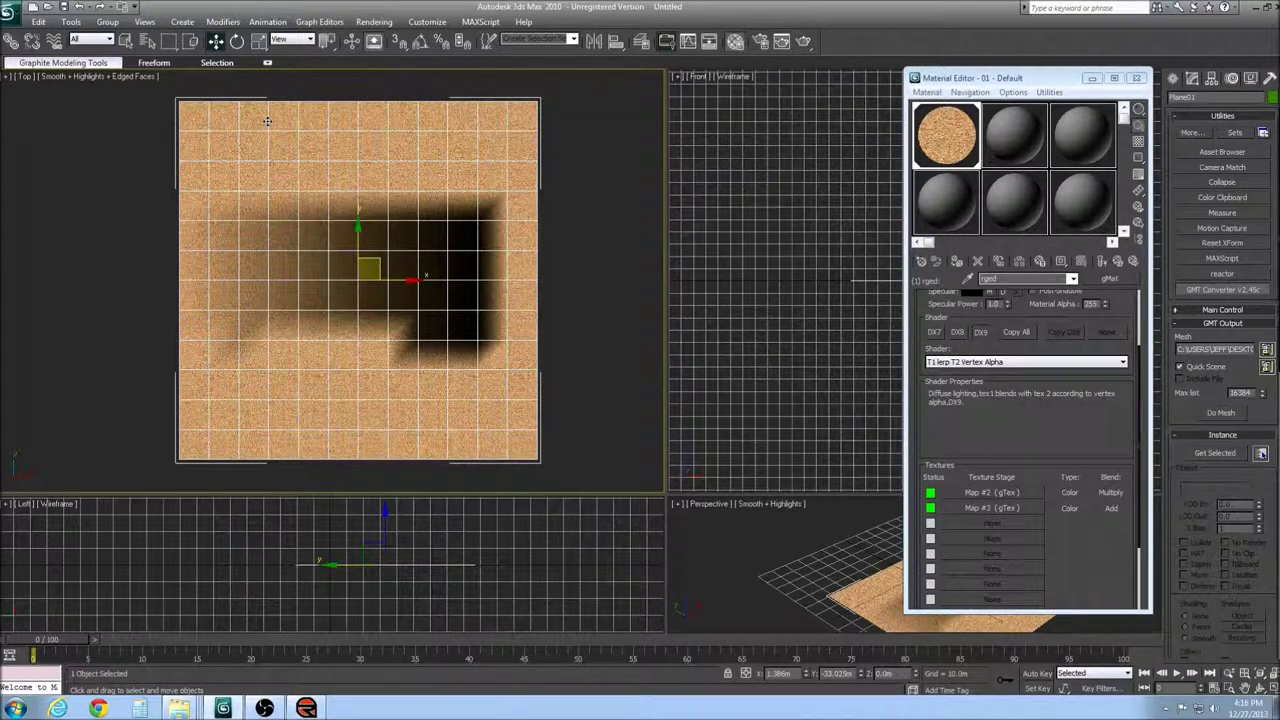
- Clear the plane's -2:Alpha channel in Channel Info
click(62, 22)
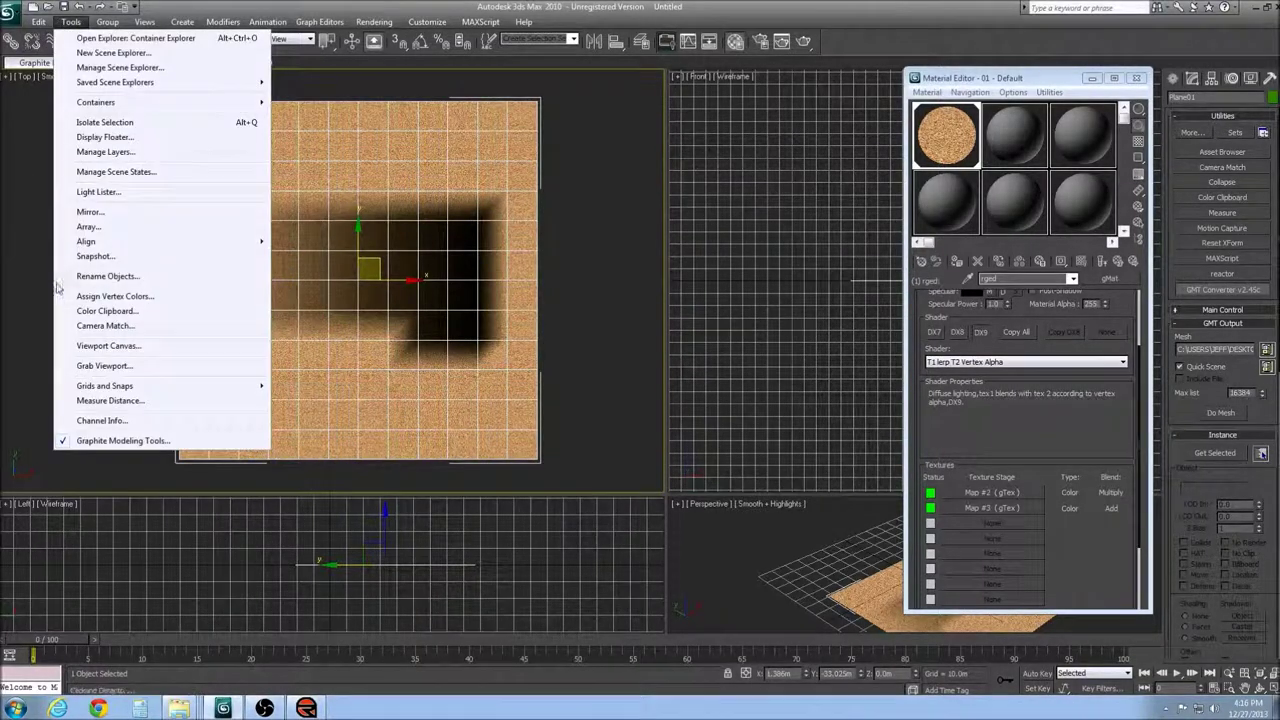
click(103, 421)
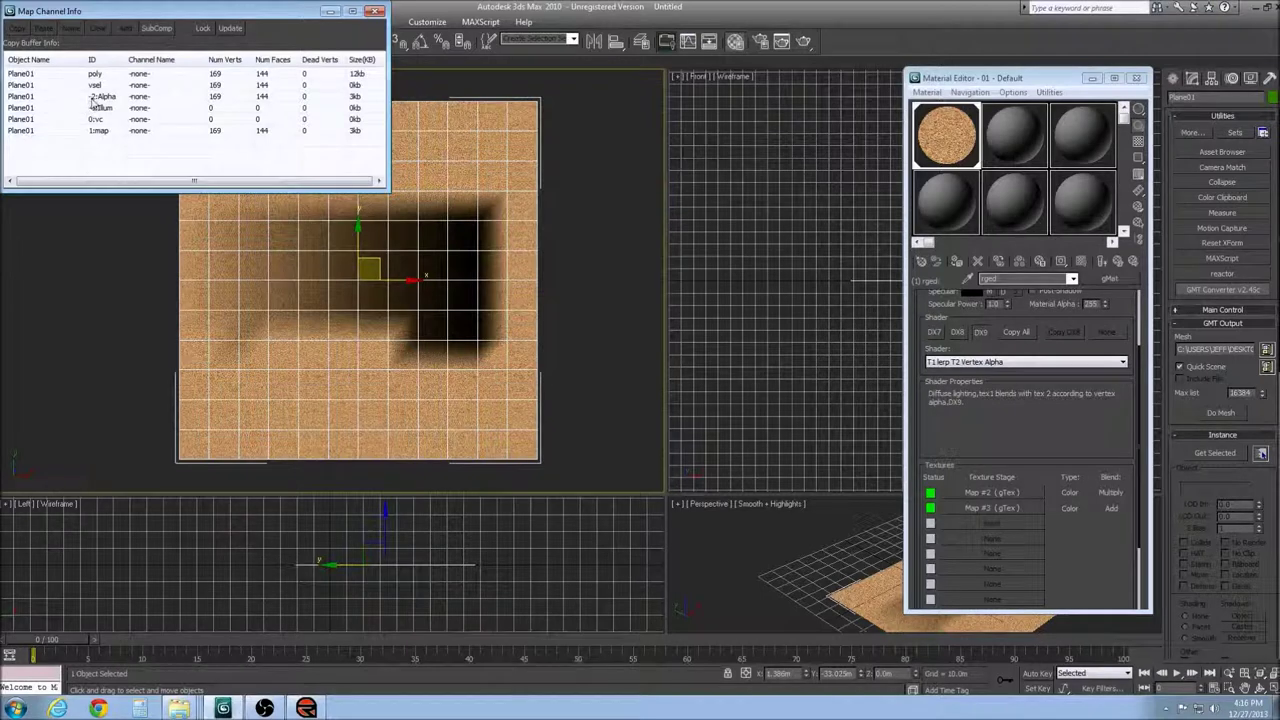
click(190, 96)
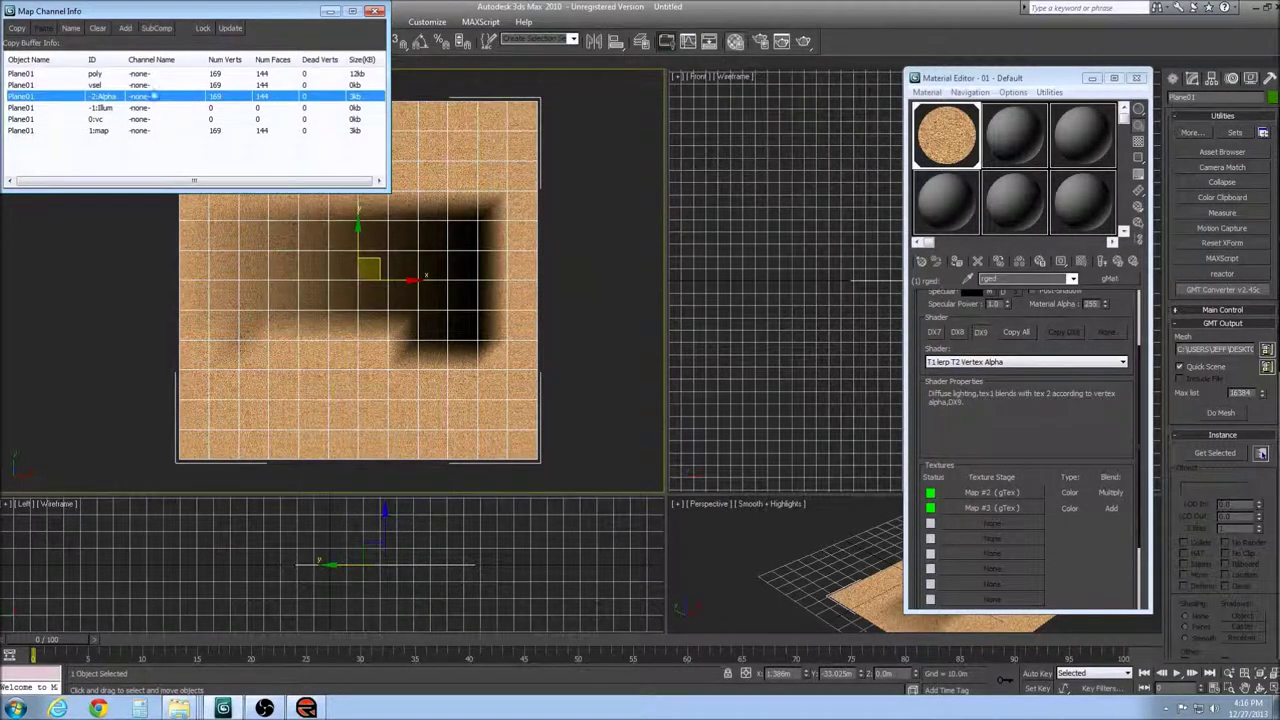
click(98, 28)
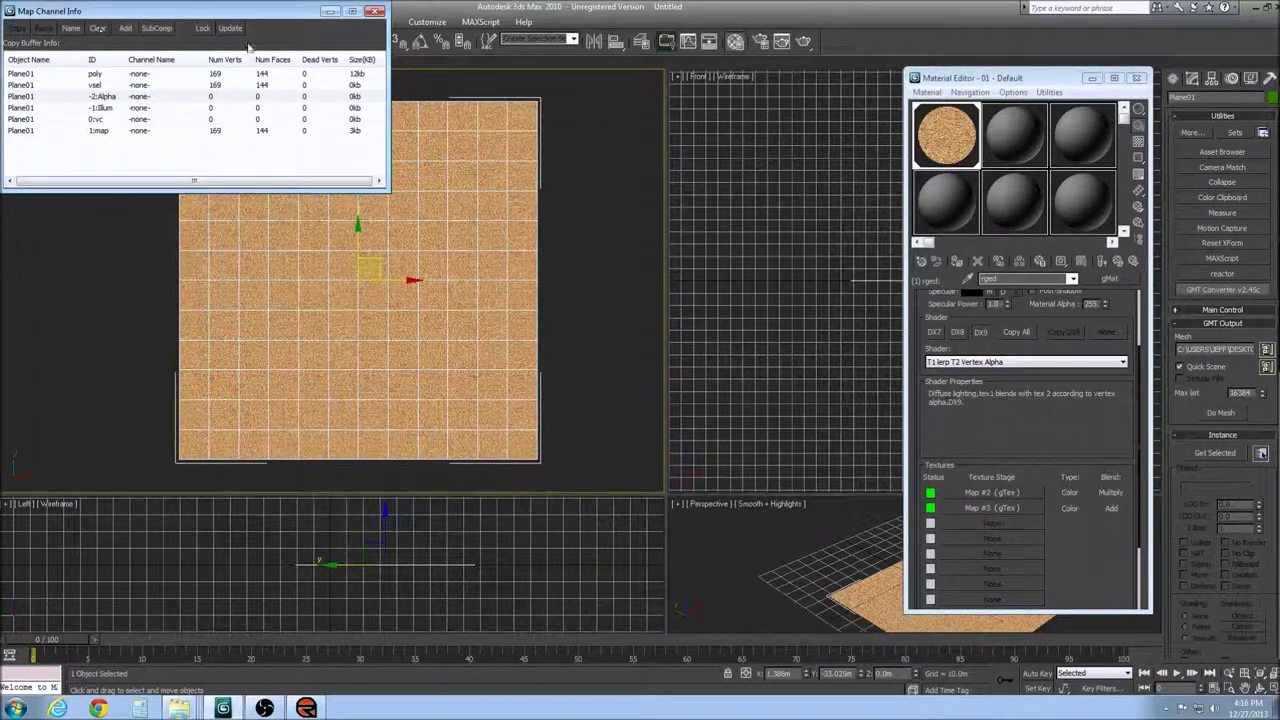
click(375, 11)
- Collapse the modifier stack back to Editable Poly
click(1192, 78)
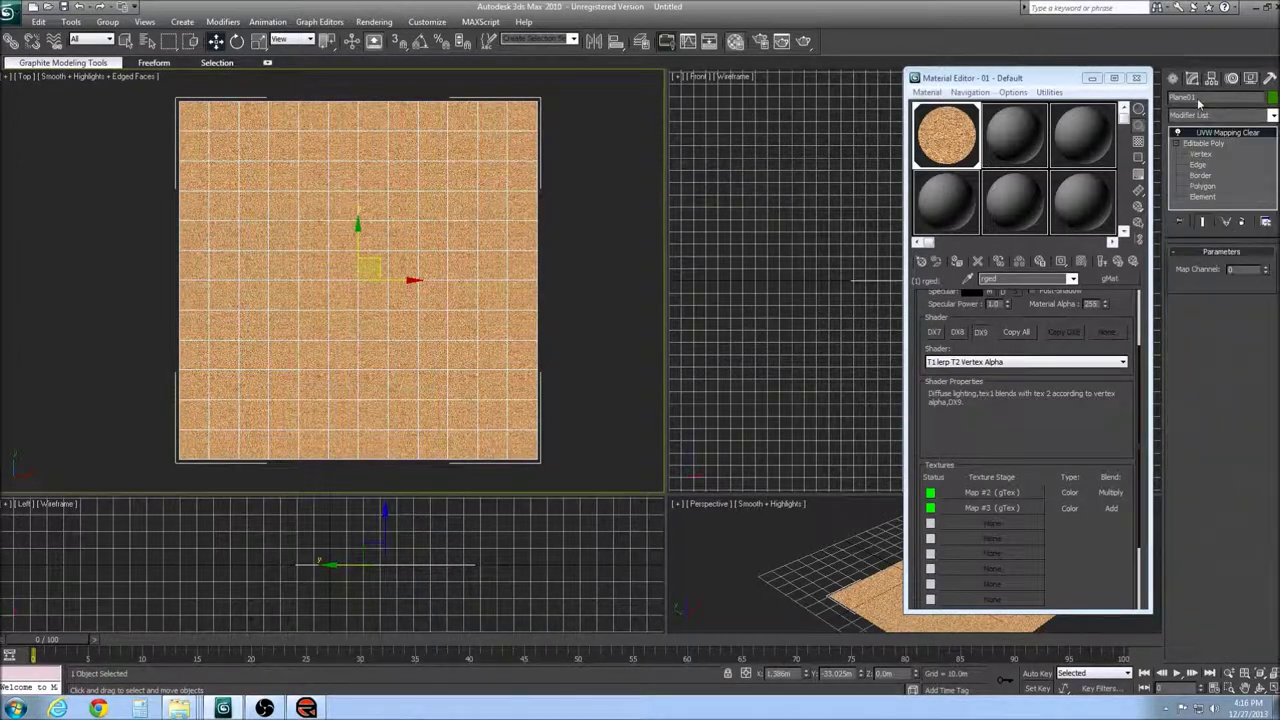
right_click(1212, 134)
click(1165, 252)
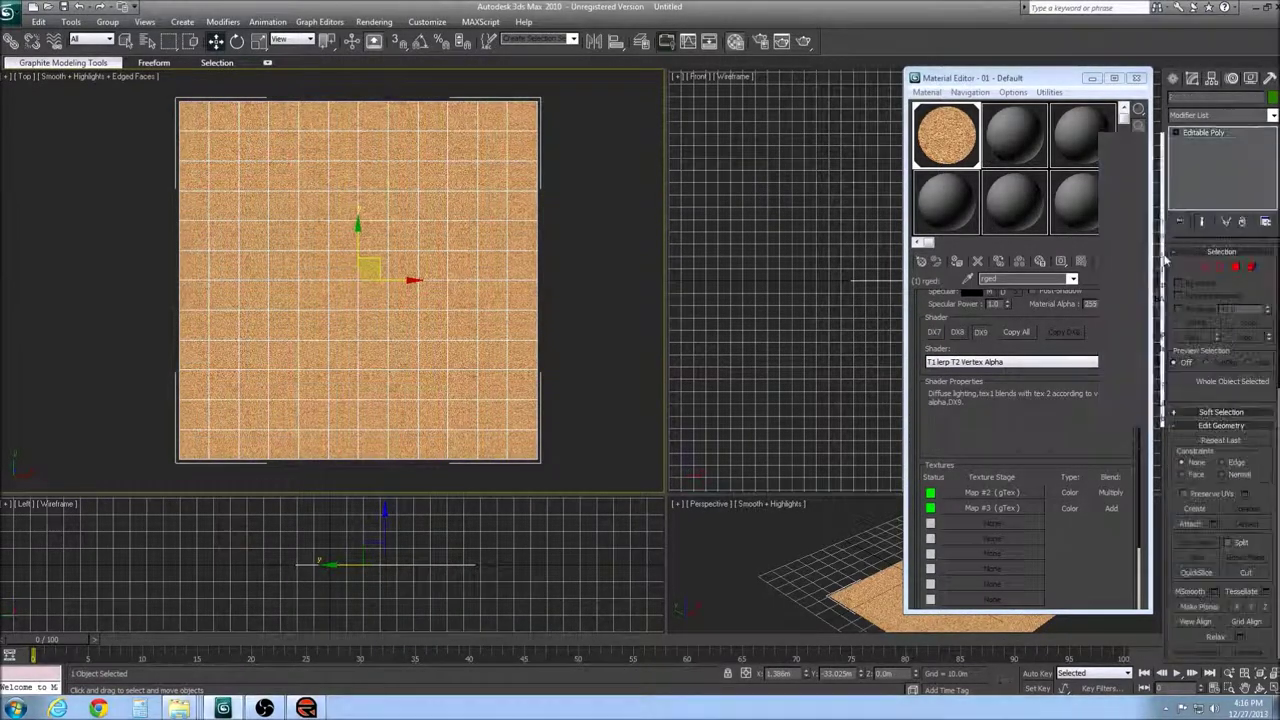